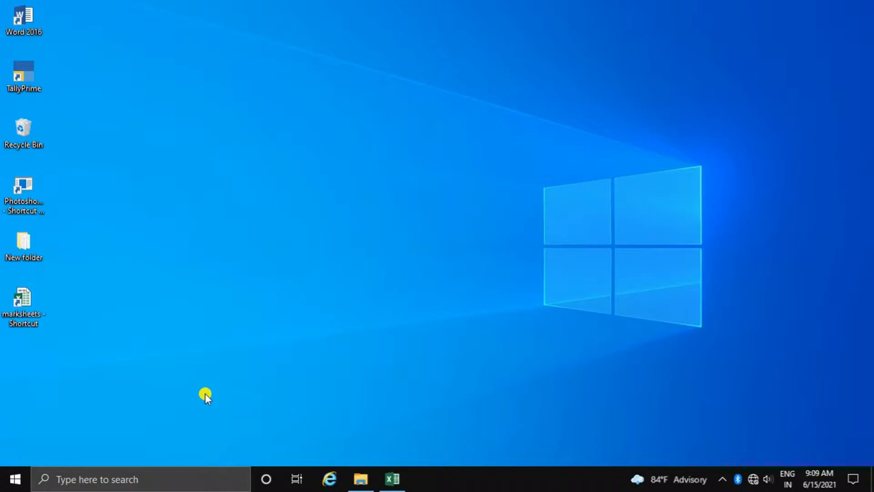
Step: Open the marksheets workbook from its desktop shortcut
click(33, 310)
double_click(32, 307)
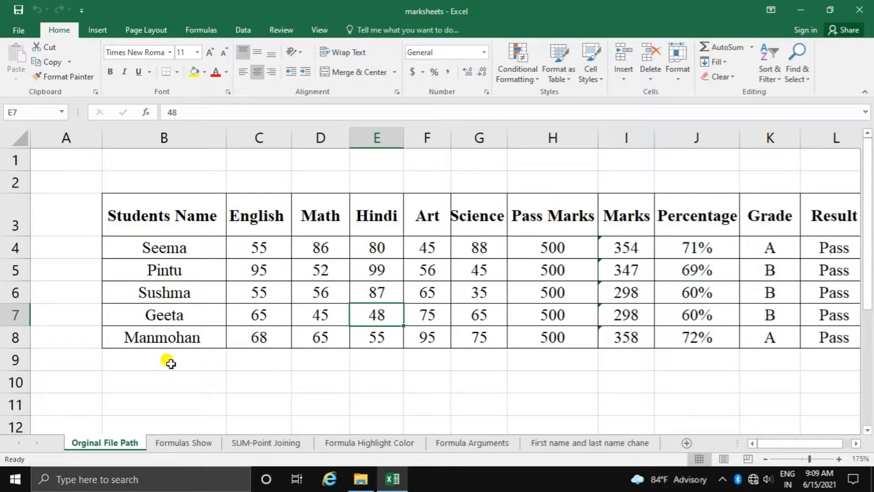
Step: Enter the formula =cell("filename") in cell C10 to return the workbook's file path
click(265, 374)
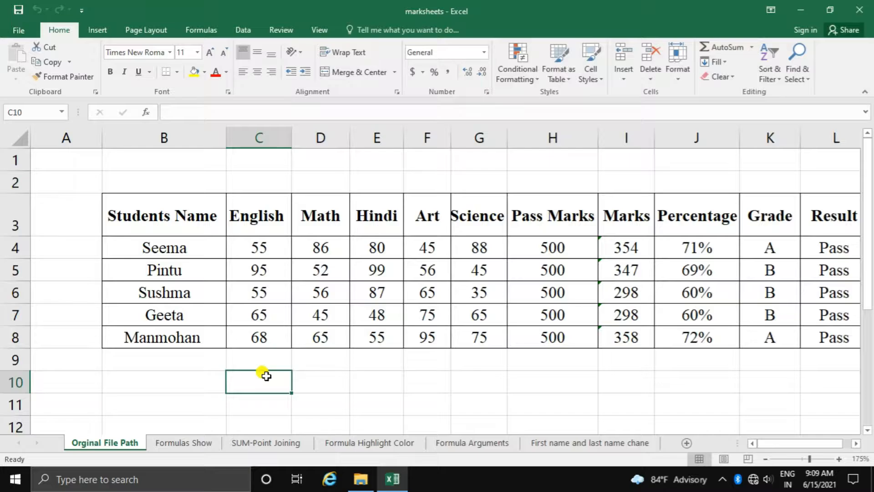
scroll(266, 374, down, 1)
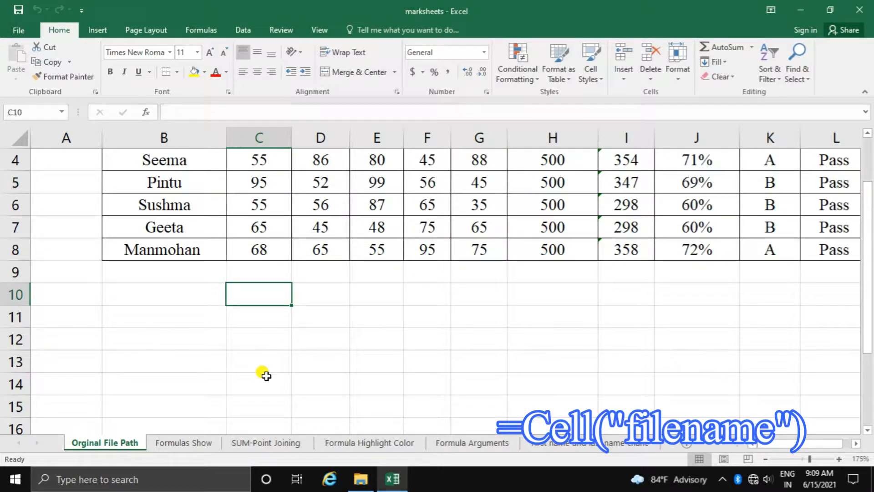
text(=c)
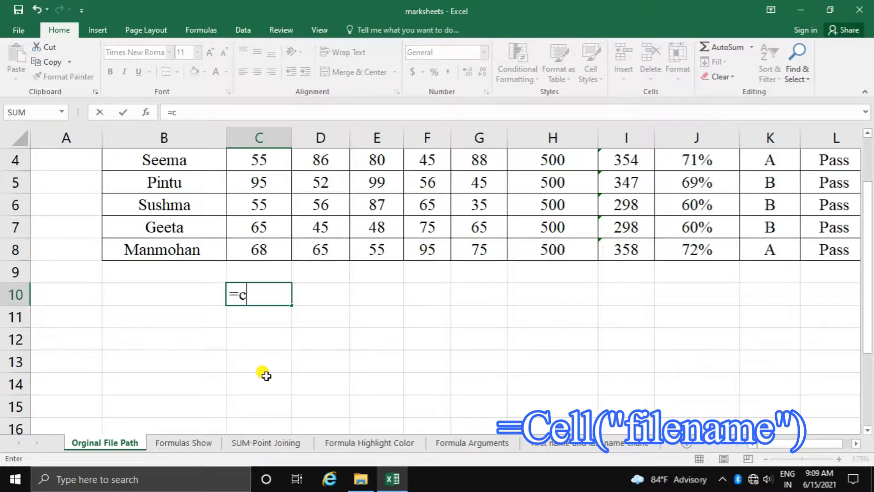
text(ell)
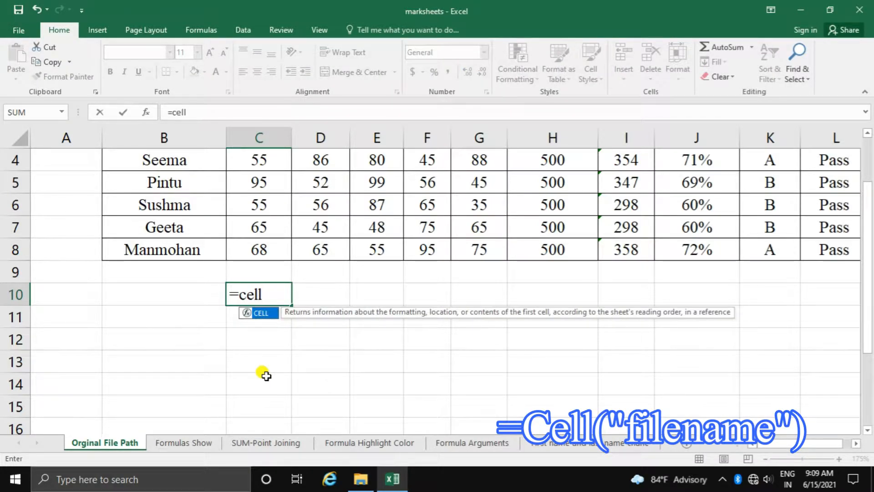
text(()
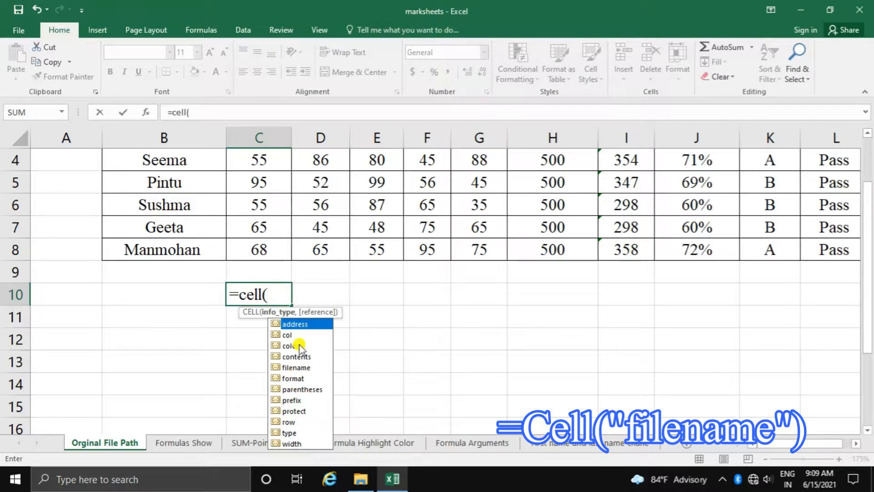
double_click(301, 368)
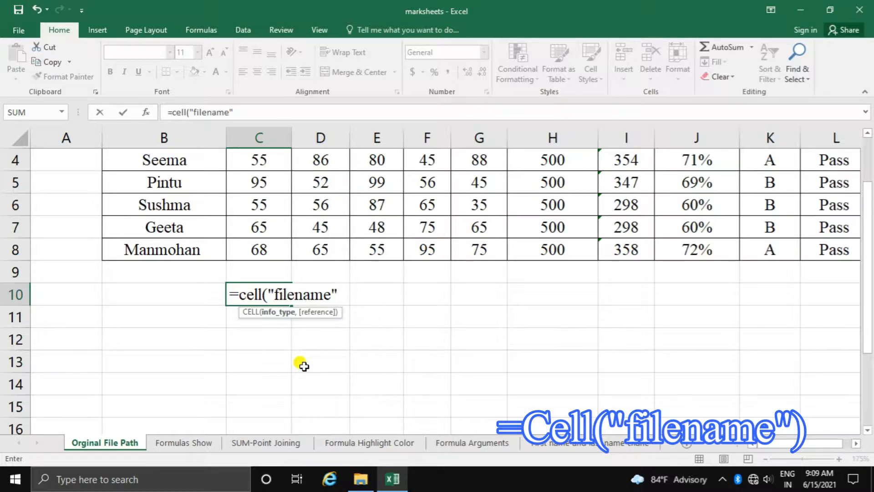
text())
key(ctrl+Return)
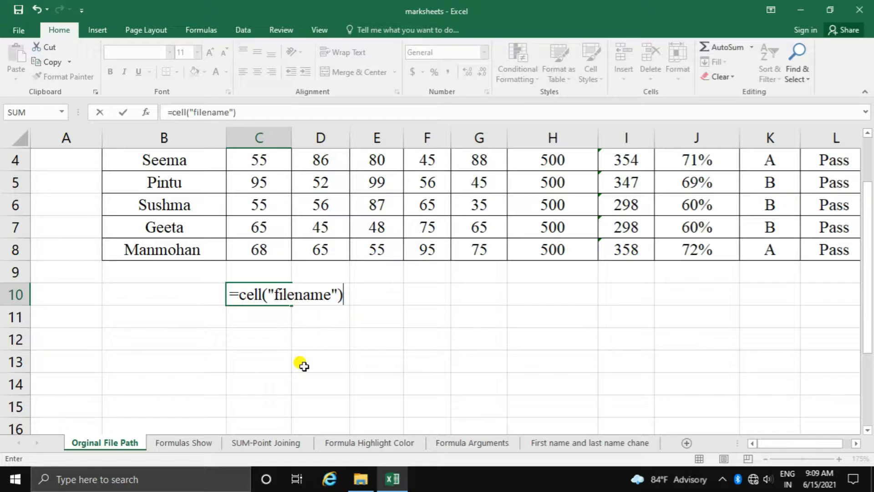
key(Return)
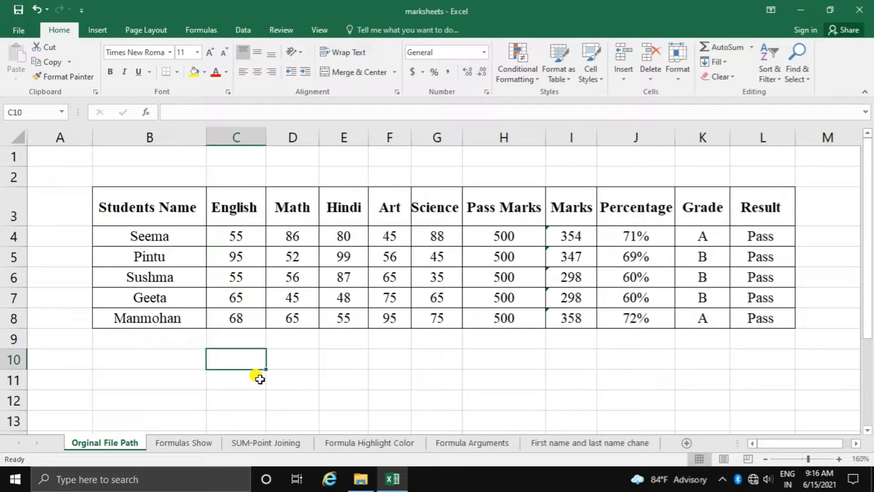
Step: Show the sheet's formulas instead of values and examine the formulas in the Marks, Percentage and following columns
key(ctrl+grave)
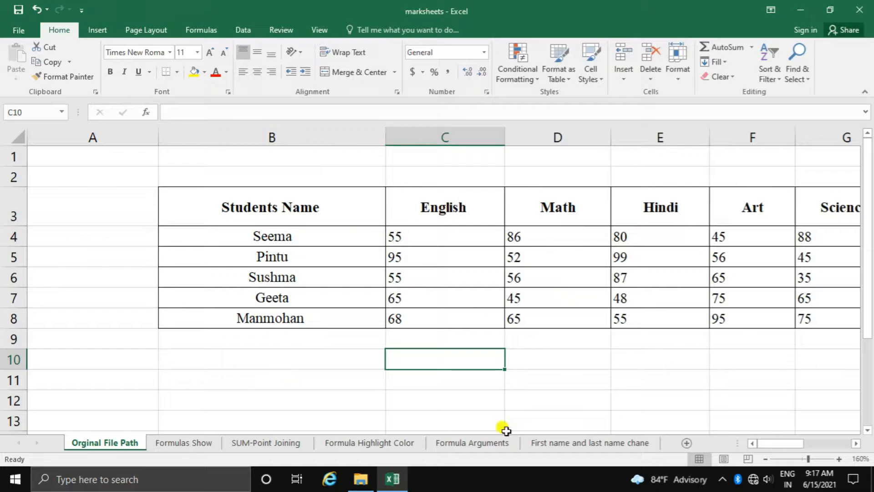
drag(783, 445, 808, 450)
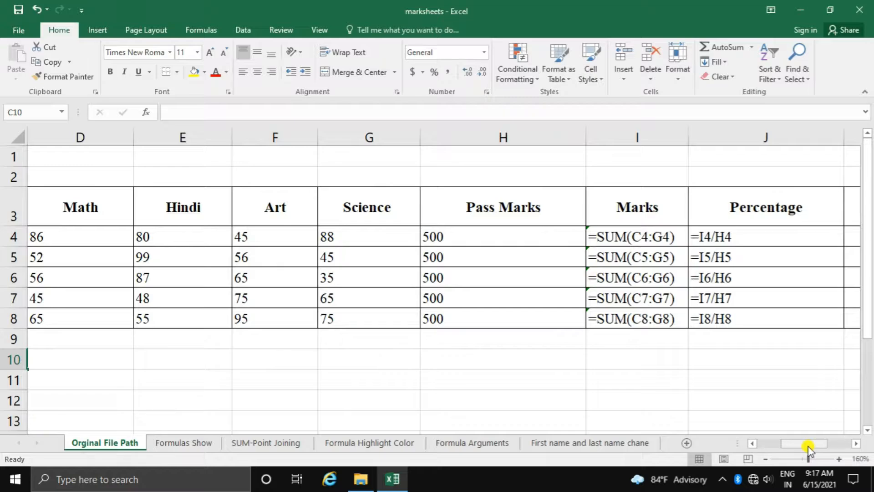
drag(808, 451, 825, 445)
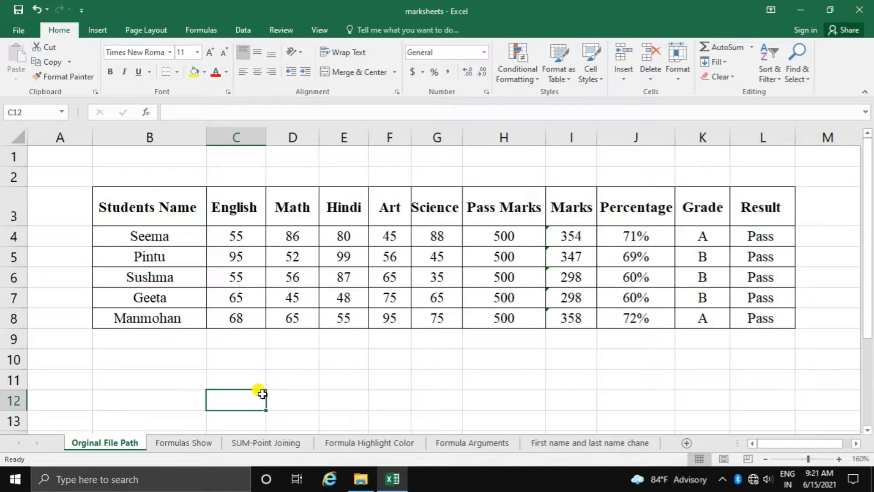
Step: Define the name English with workbook scope for the English marks in C4:C8
drag(250, 204, 245, 323)
click(242, 253)
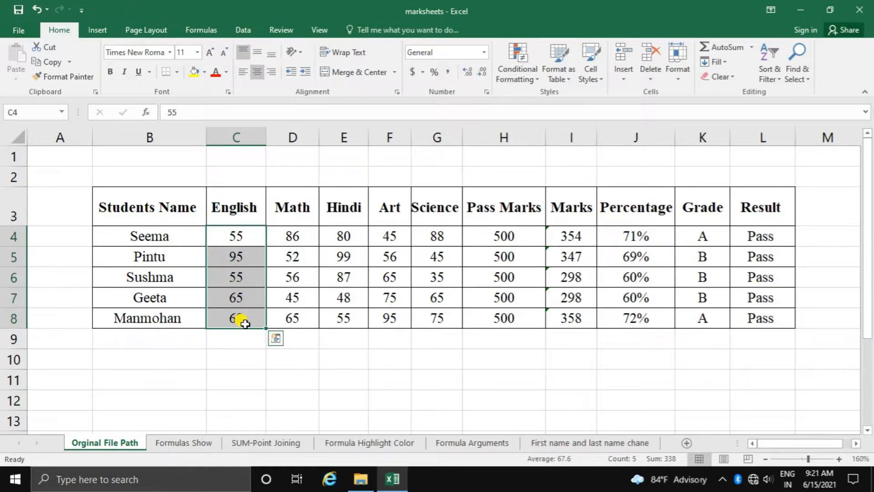
right_click(249, 314)
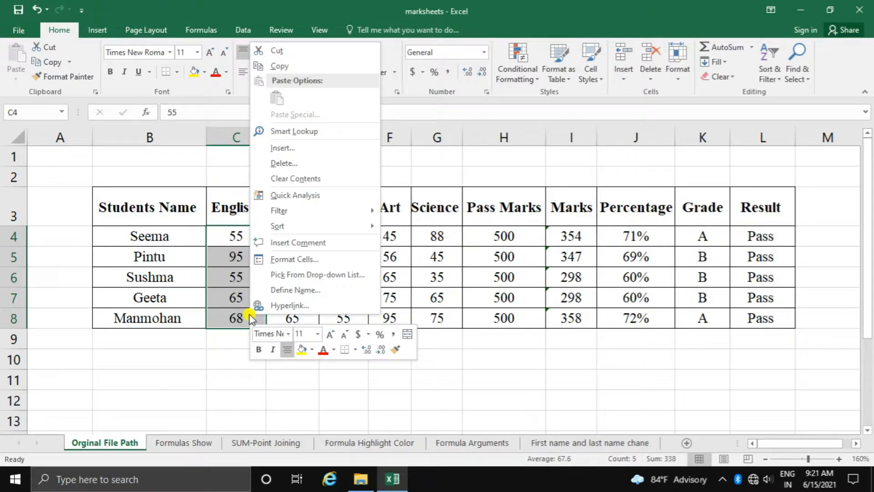
click(292, 295)
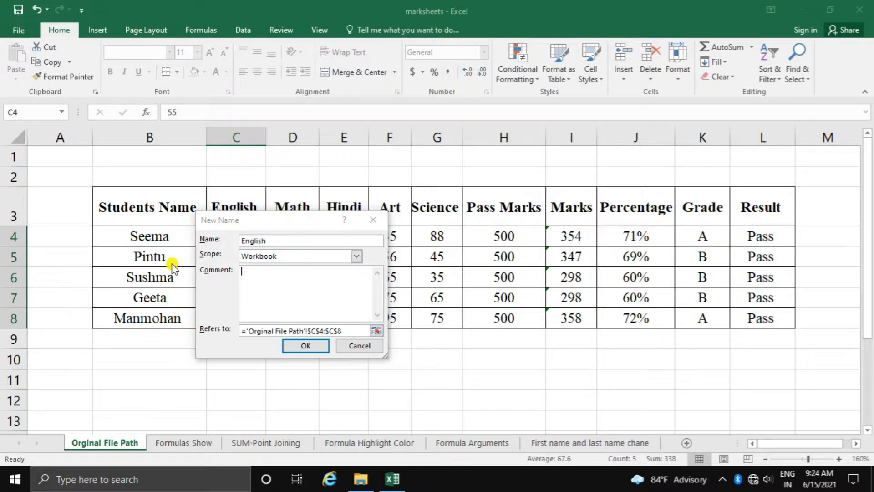
click(304, 346)
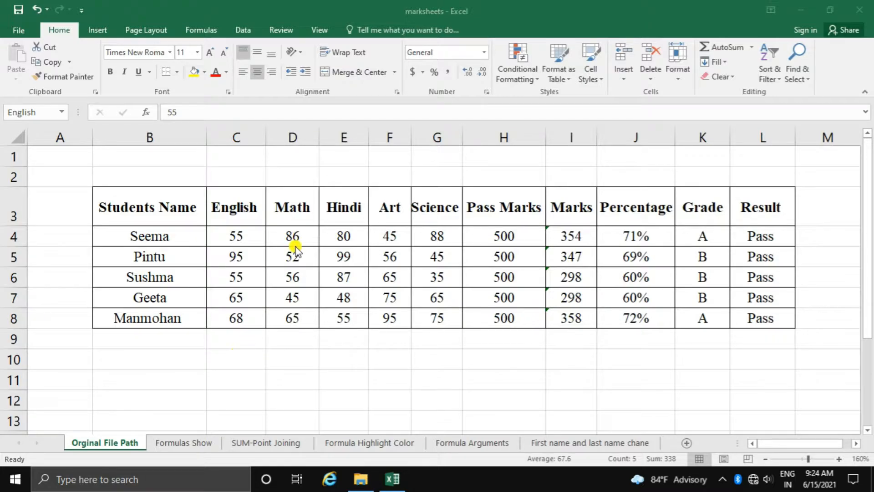
Step: Define the name Math with workbook scope for the Math marks in D4:D8
drag(290, 233, 289, 315)
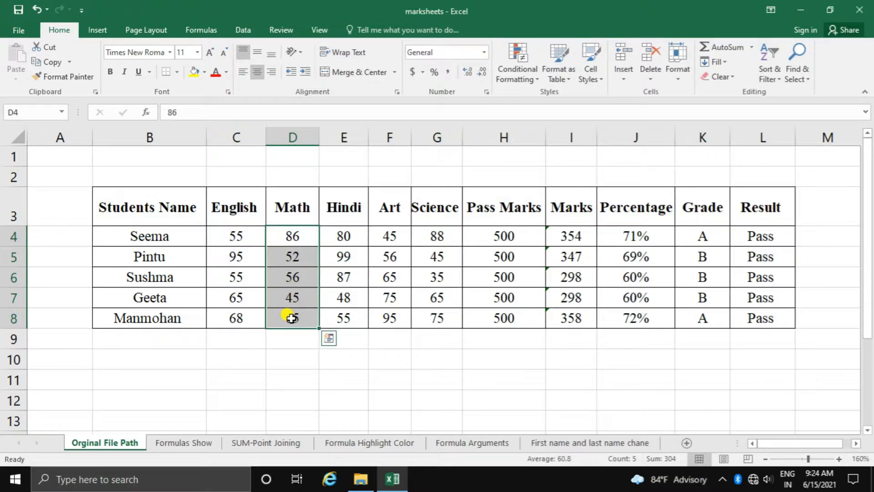
right_click(290, 317)
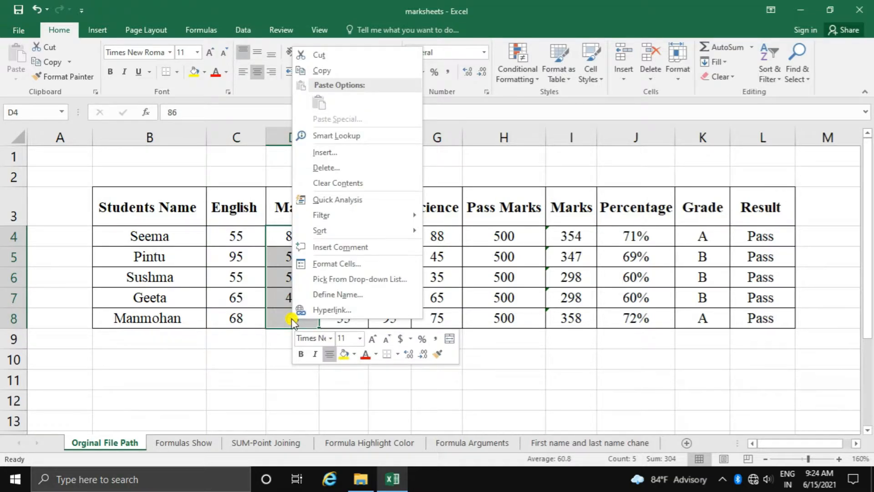
click(334, 294)
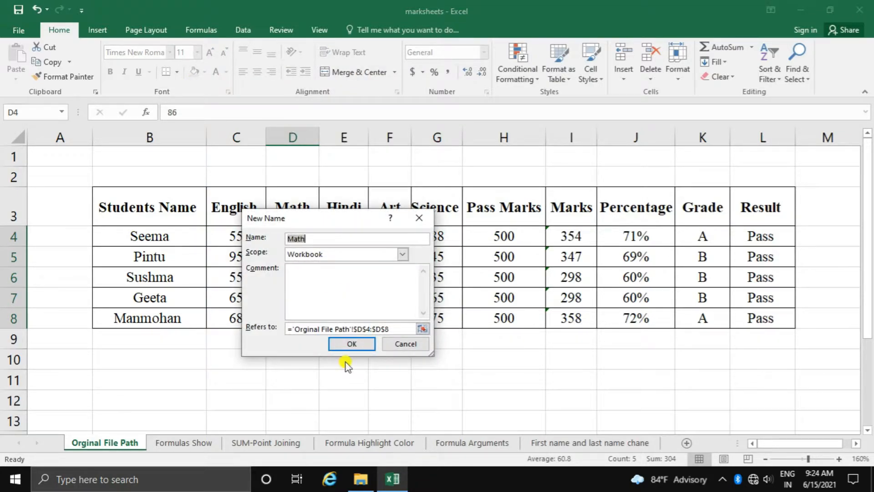
click(350, 344)
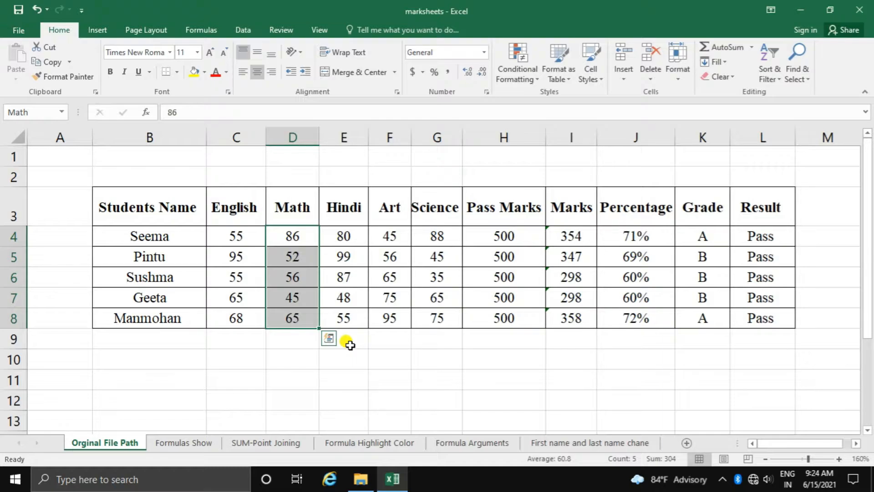
Step: Enter the formula =sum(english:math) in cell D10 to total both named ranges
click(313, 359)
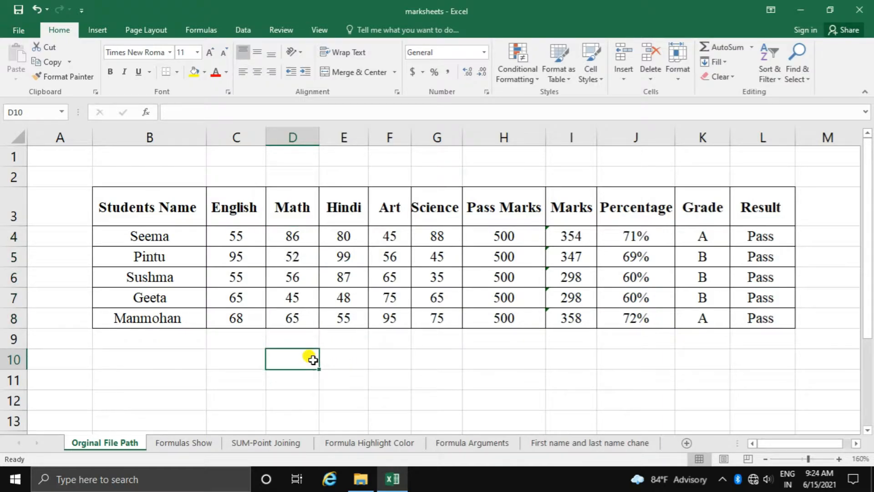
text(=)
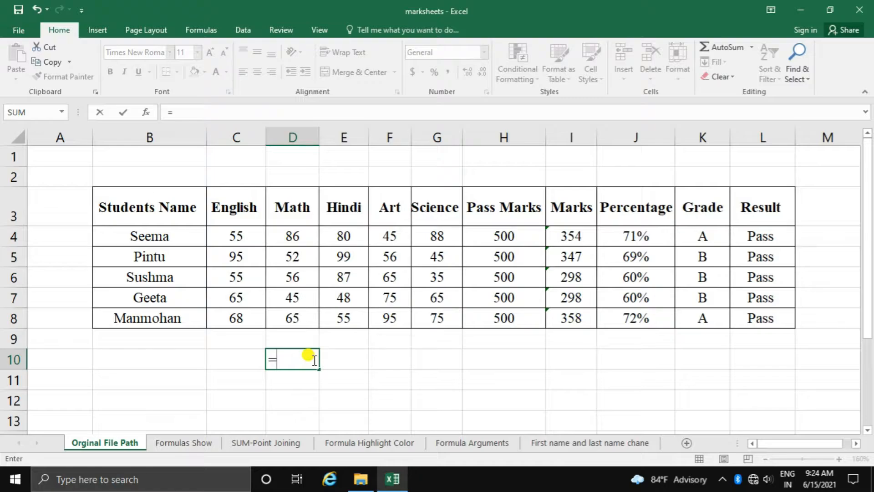
text(sum)
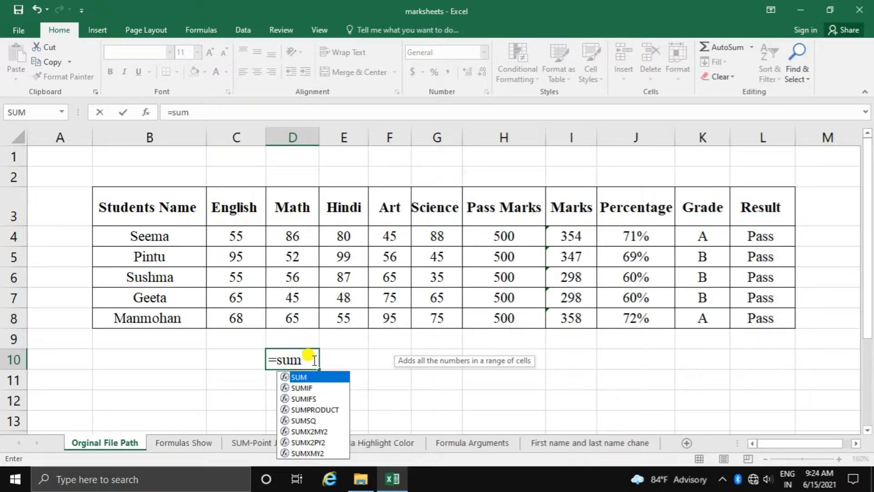
text(()
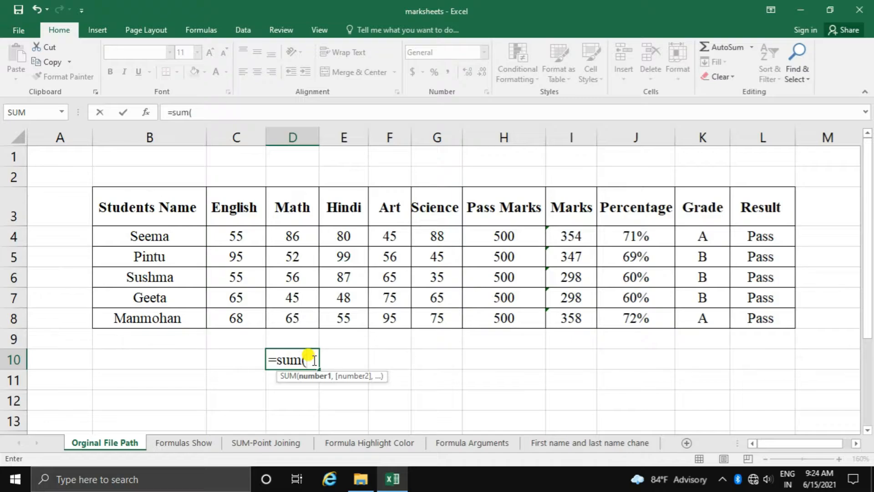
text(e)
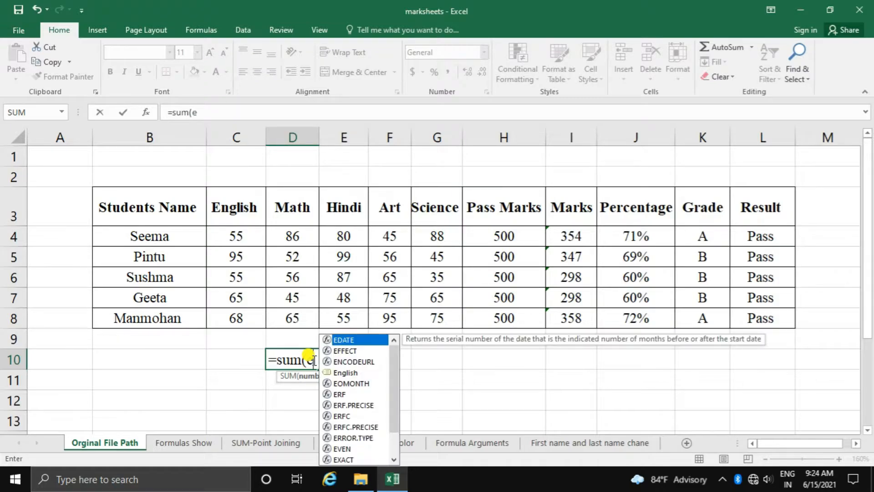
text(ng)
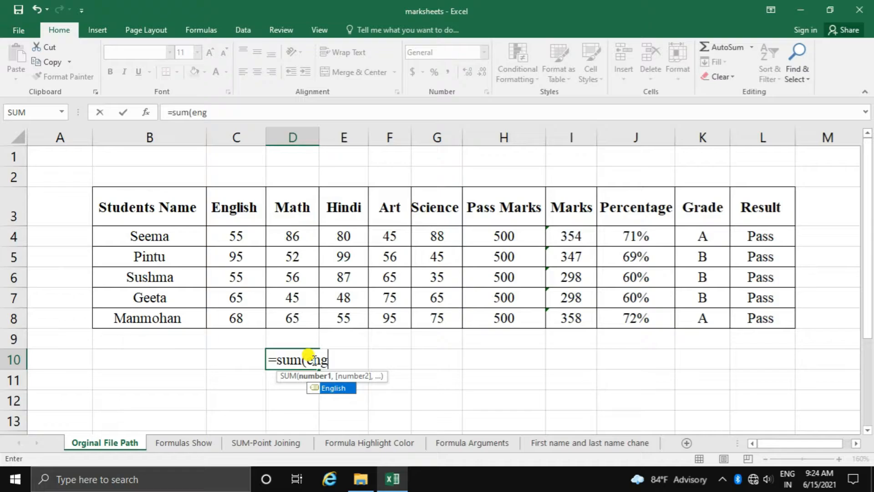
text(lish)
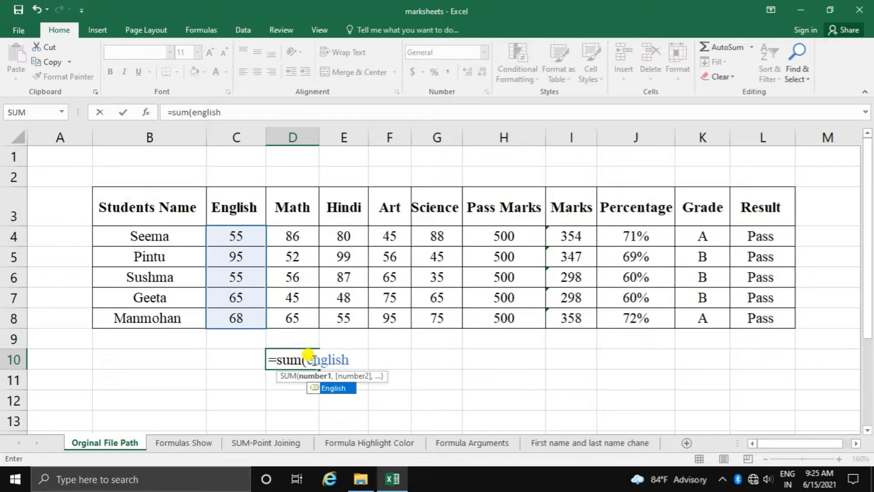
text(:)
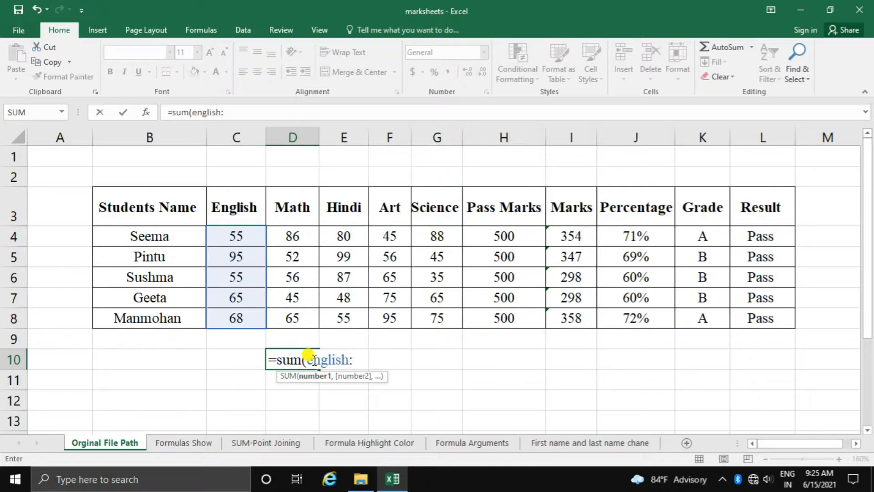
text(ma)
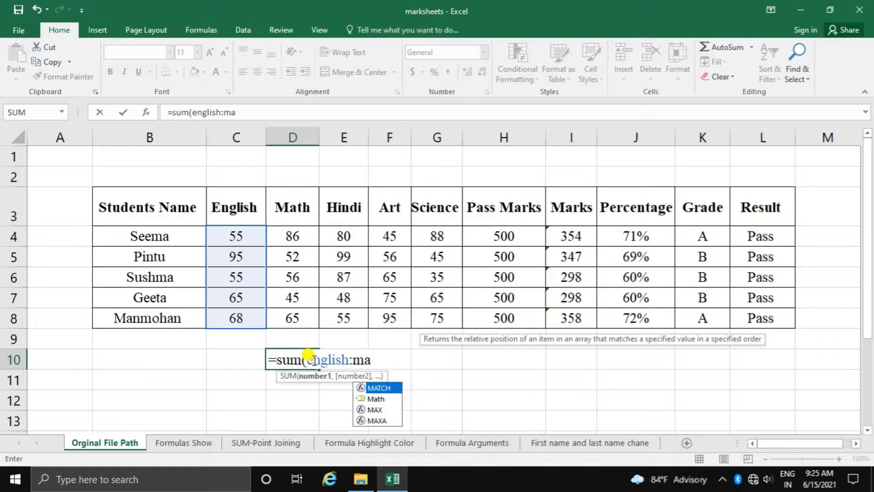
text(th)
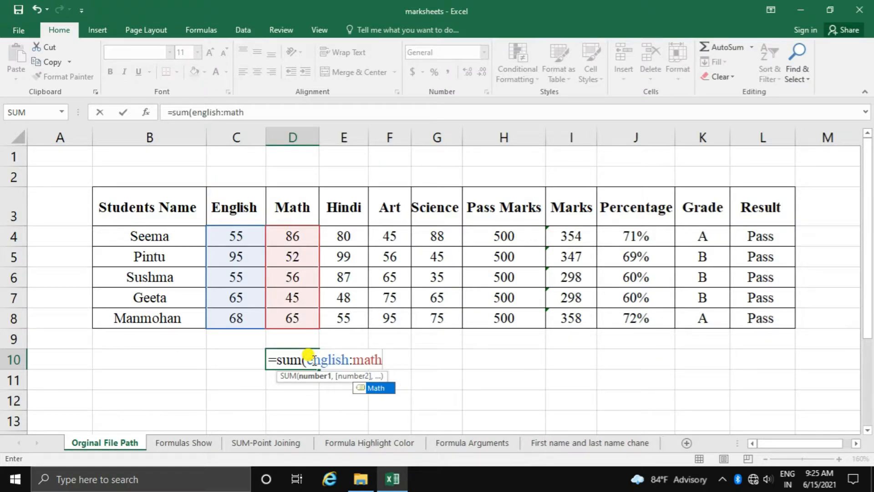
text())
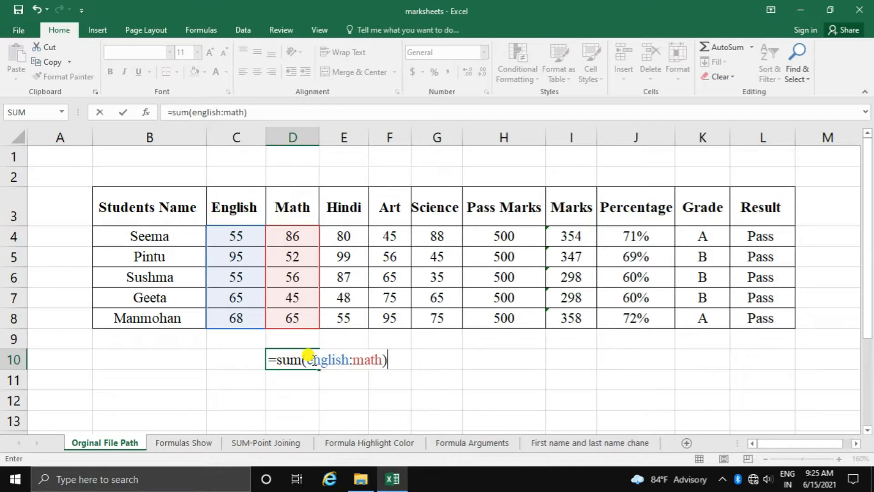
key(Return)
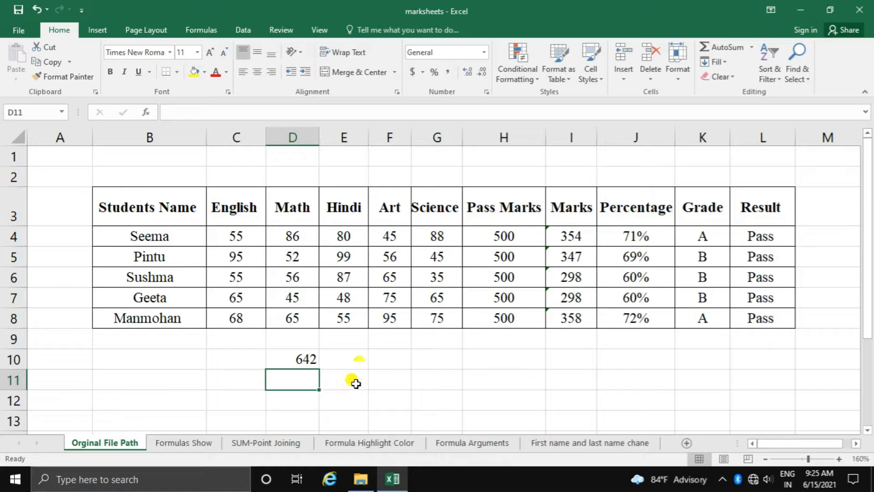
Step: Enter the formula =sum(English) in cell B11 to total the English marks
click(189, 371)
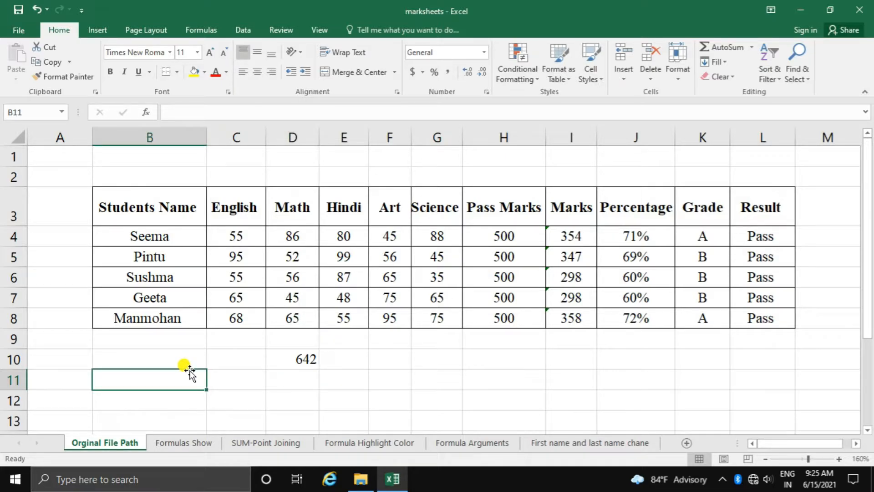
text(=)
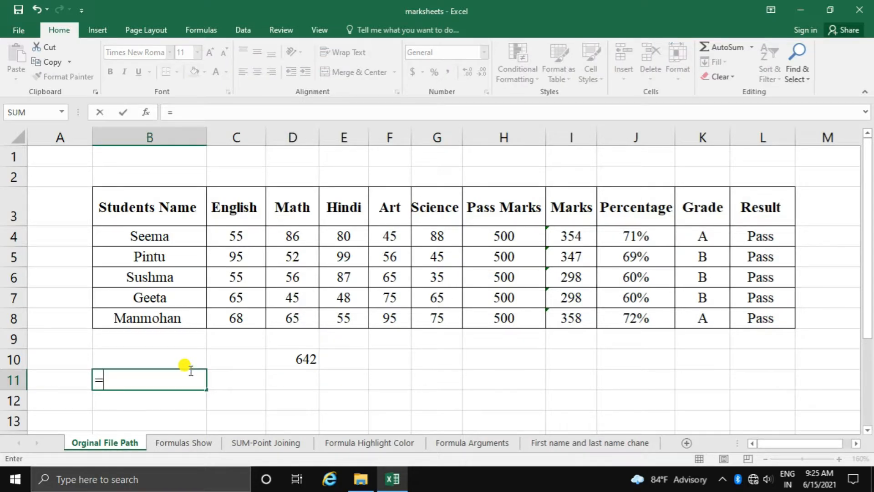
text(sum)
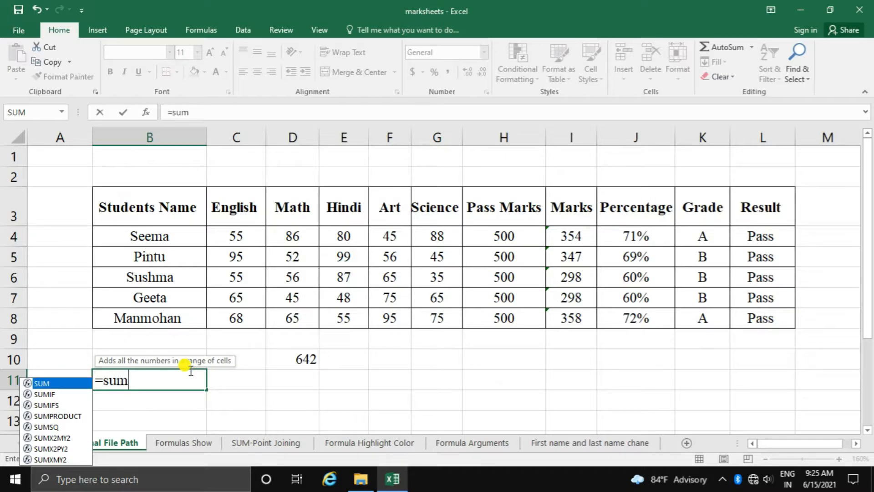
text(()
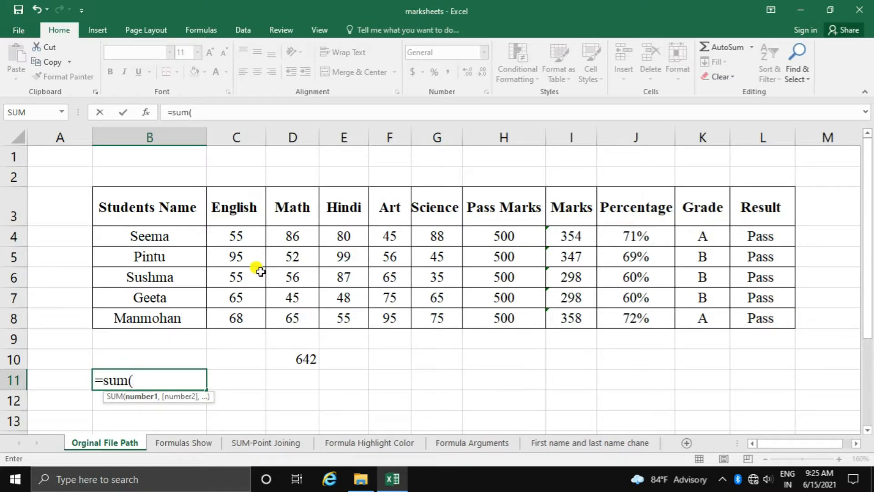
drag(246, 228, 254, 321)
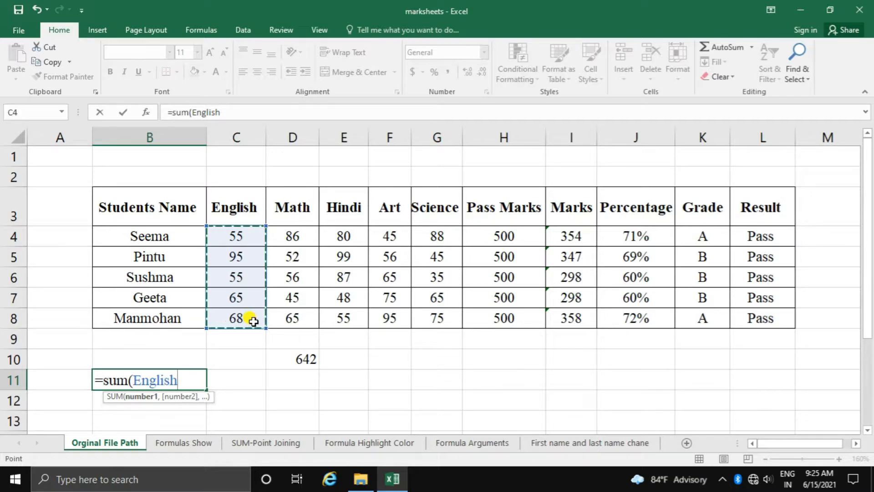
text())
key(Return)
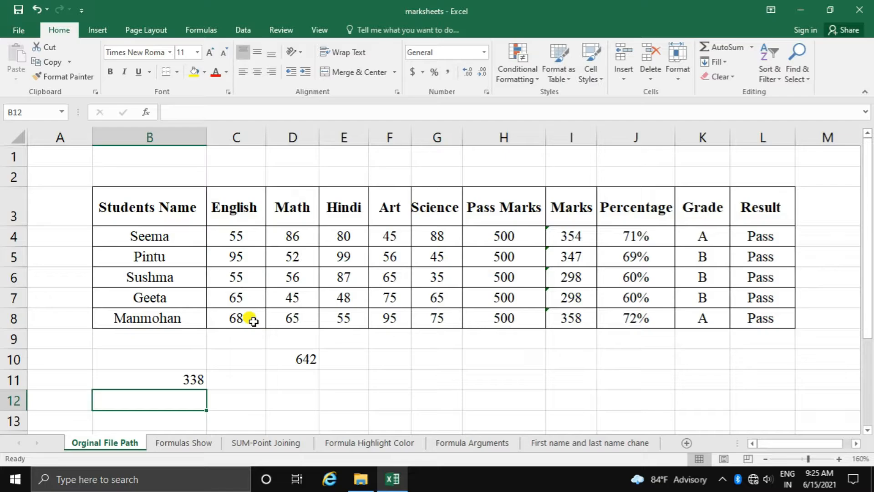
Step: Enter the formula =sum(Math) in cell C11 to total the Math marks
click(257, 381)
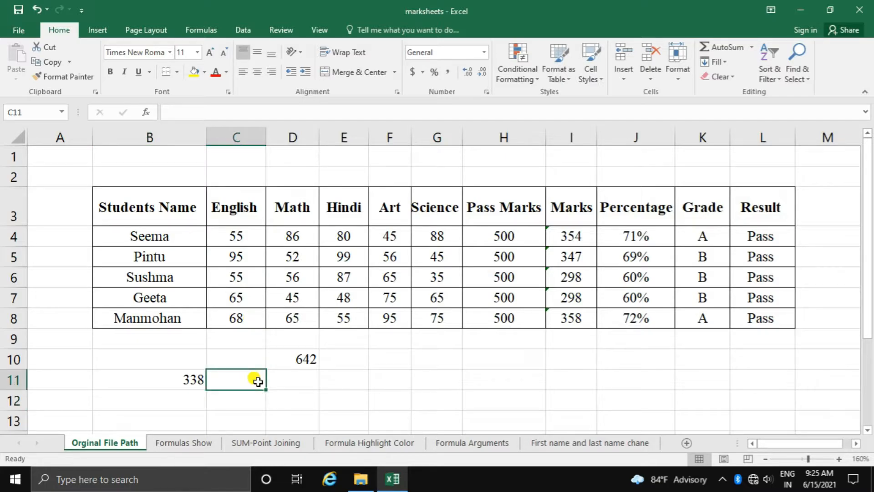
text(=sum)
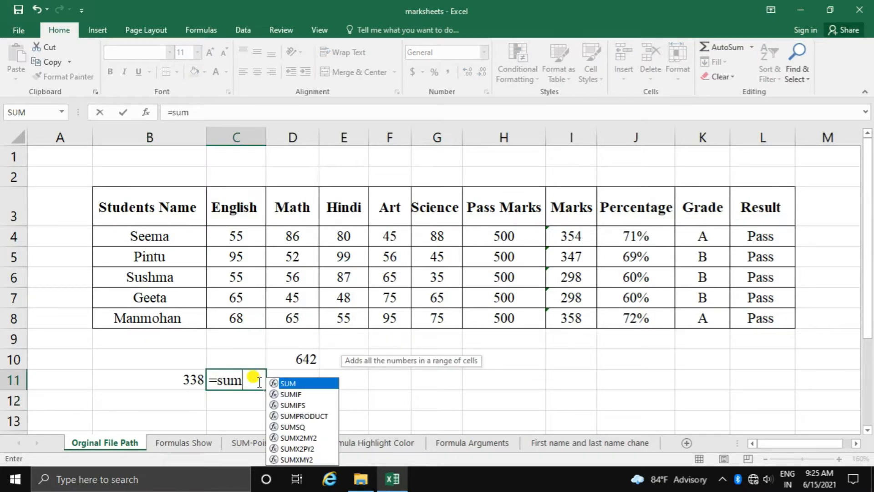
text(()
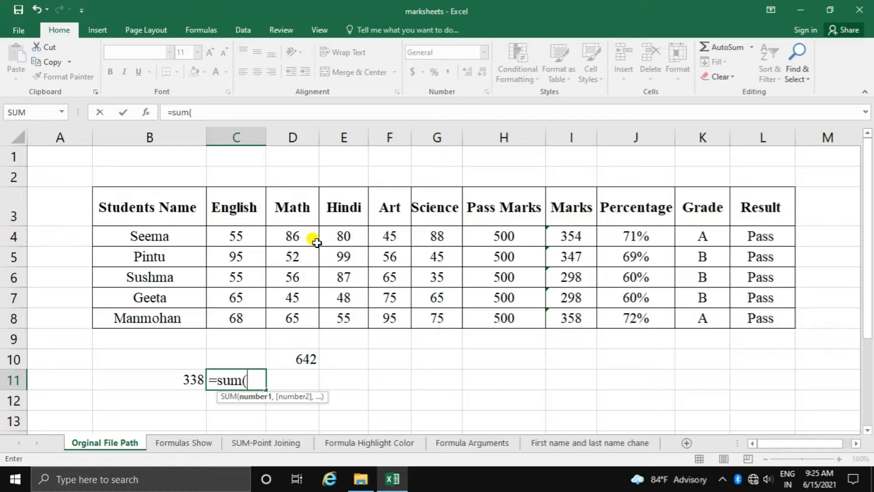
drag(316, 242, 319, 328)
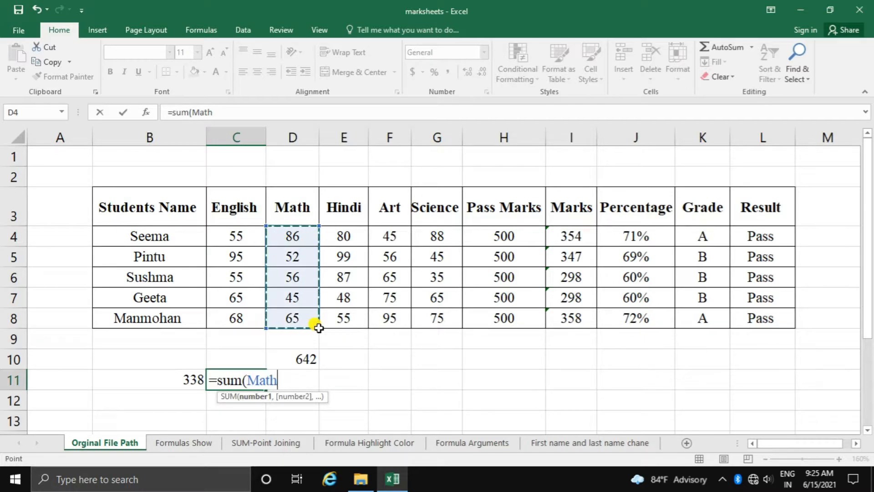
text())
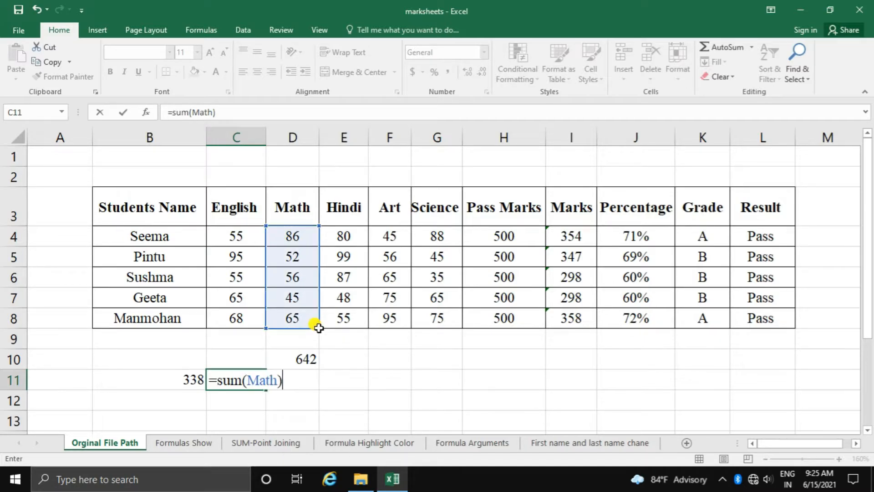
key(Return)
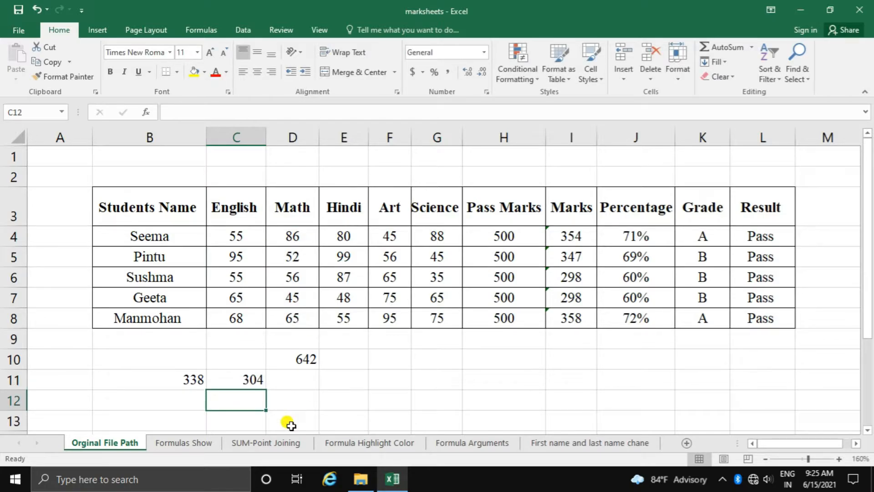
Step: Enter the formula =B11+C11 in cell C12 to add the two subject totals
text(=)
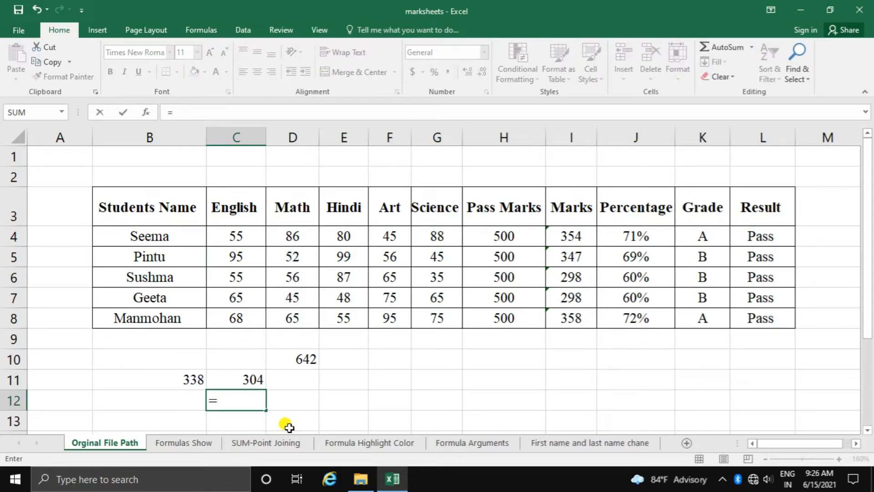
click(173, 379)
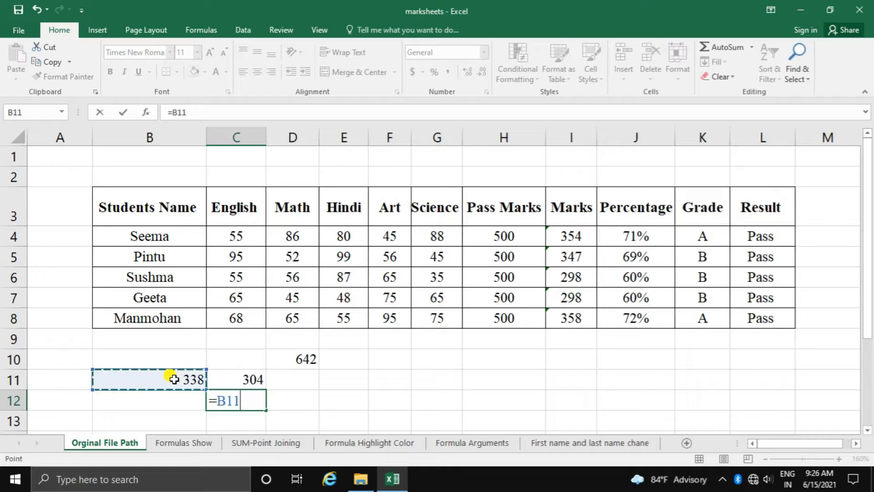
text(+)
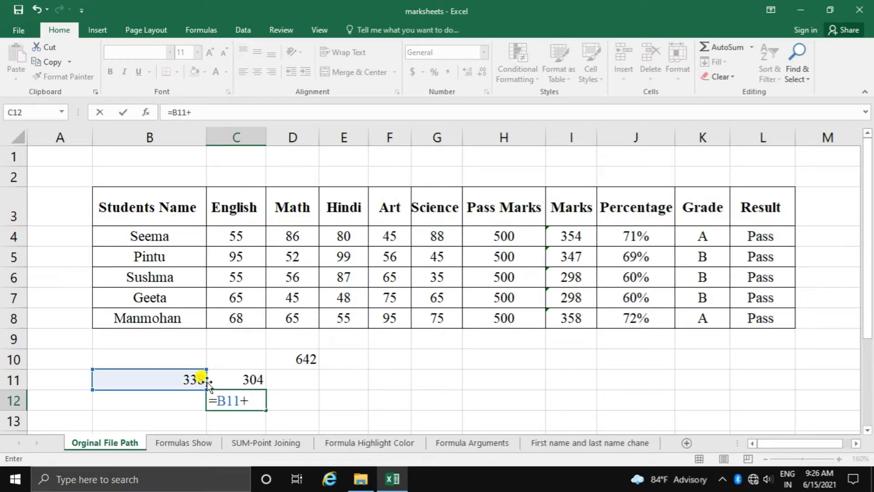
click(220, 371)
key(Return)
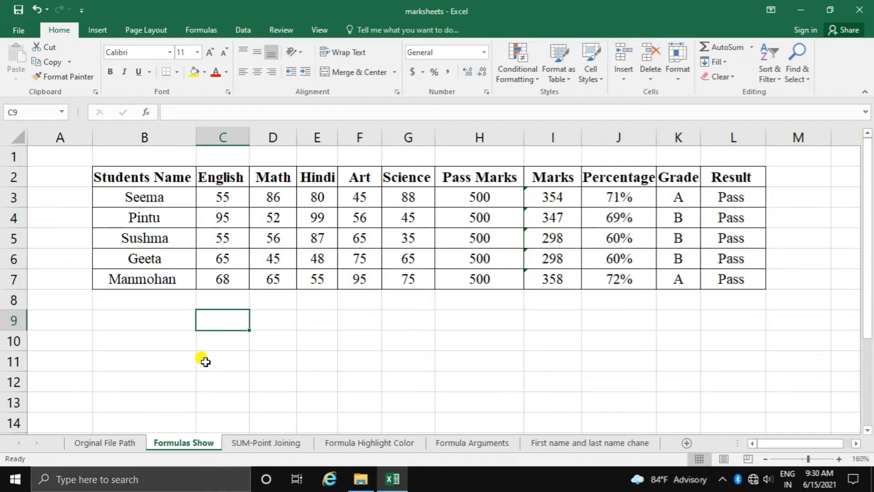
key(Right)
key(Right)
key(Right)
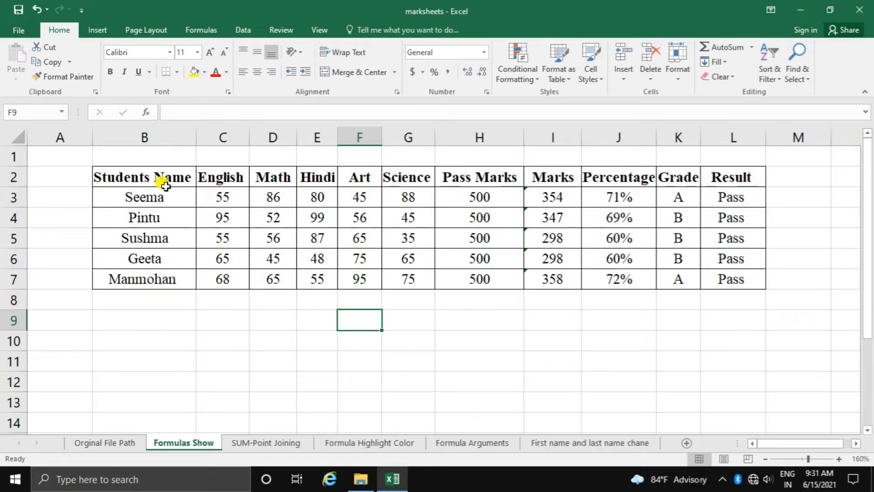
Step: Select the formula cells in the marksheet B2:L7 with Go To Special, excluding logicals and errors, and colour their text red
drag(160, 179, 496, 226)
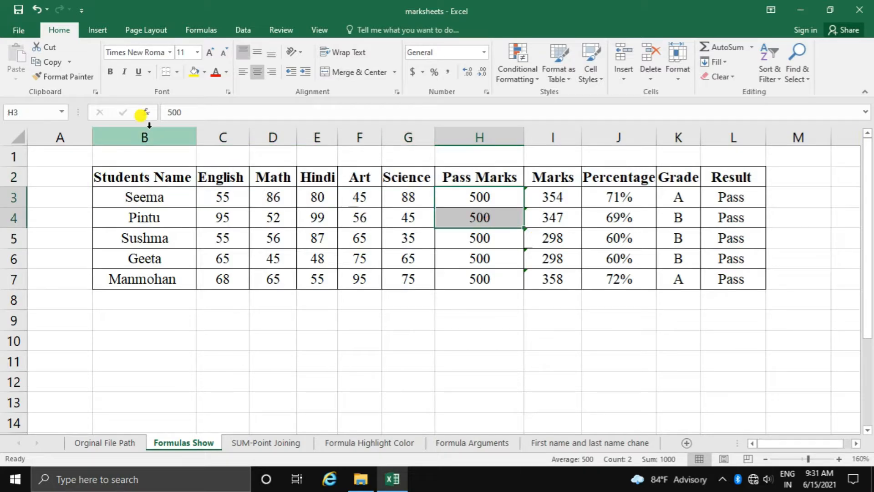
drag(170, 174, 740, 285)
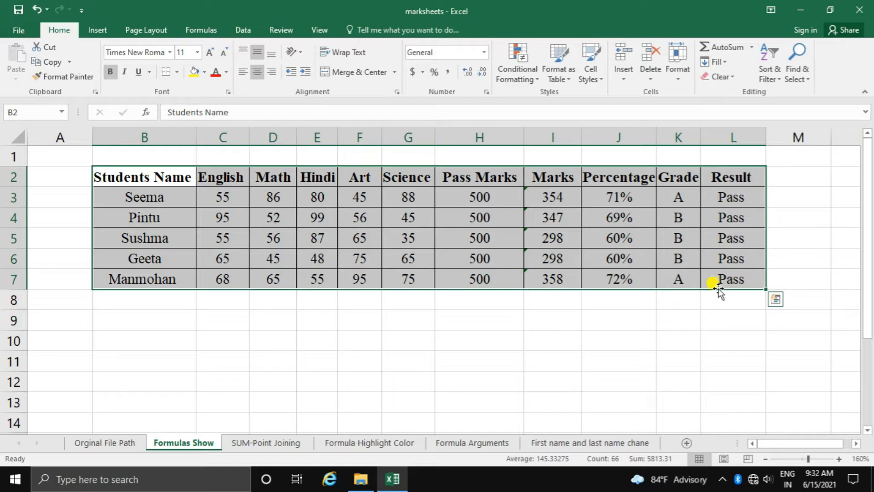
key(ctrl+g)
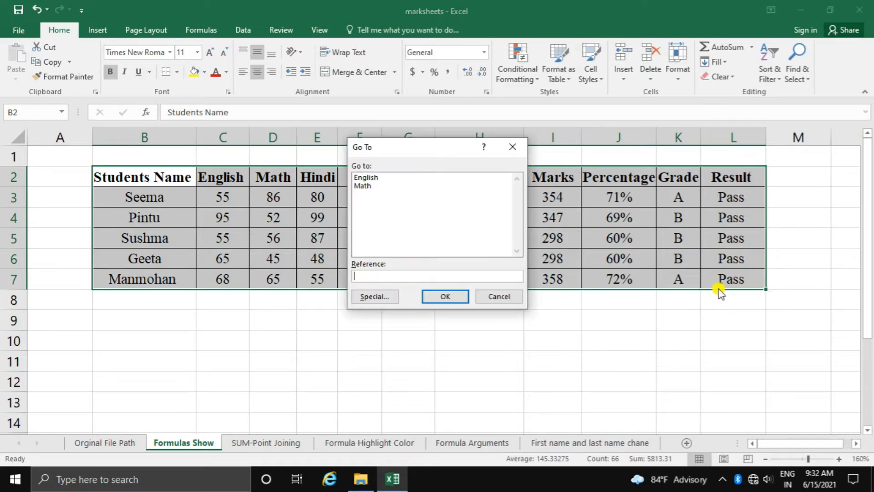
click(374, 297)
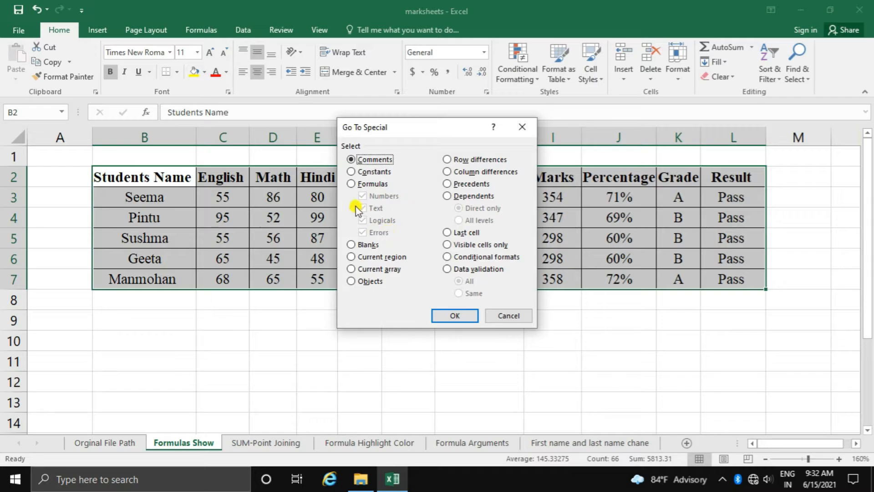
click(351, 184)
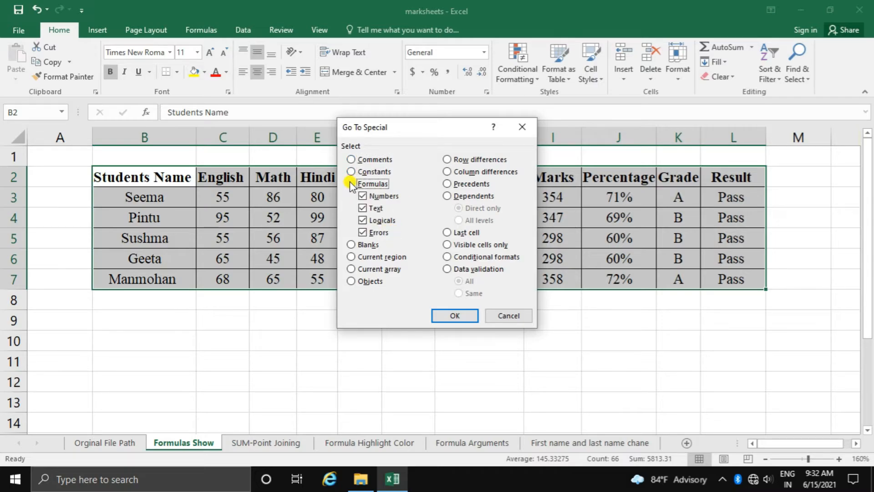
click(362, 232)
click(363, 221)
click(451, 315)
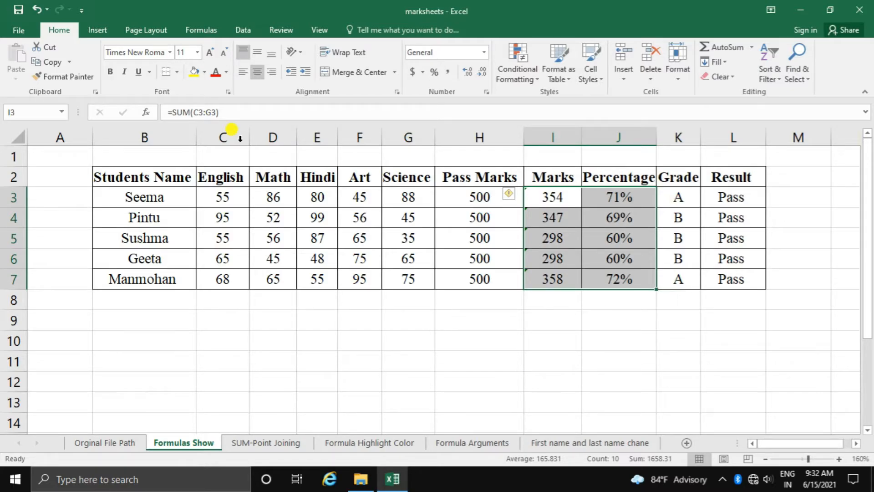
click(212, 74)
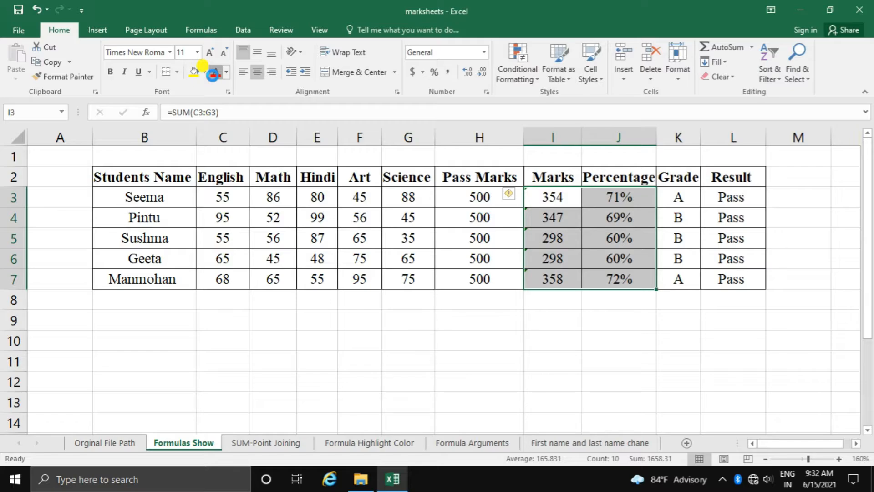
click(215, 74)
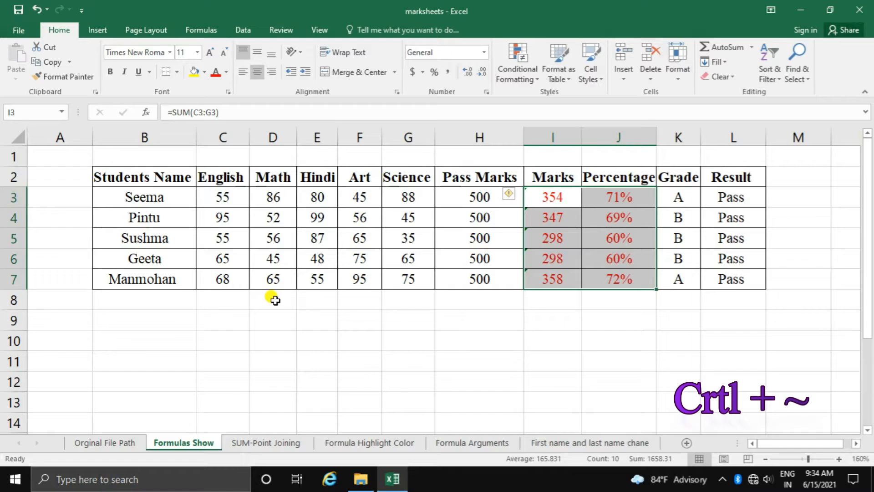
Step: Show formulas instead of values on the Formulas Show sheet and examine the columns beyond Science
key(ctrl+grave)
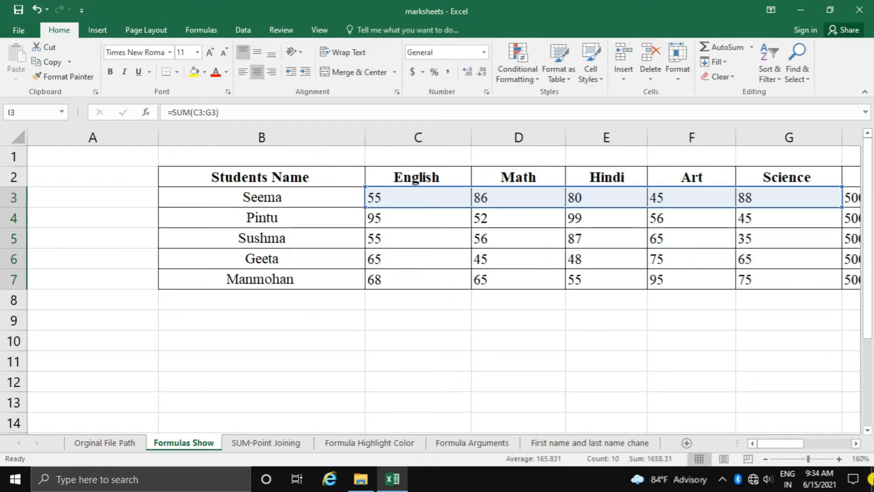
drag(796, 445, 825, 445)
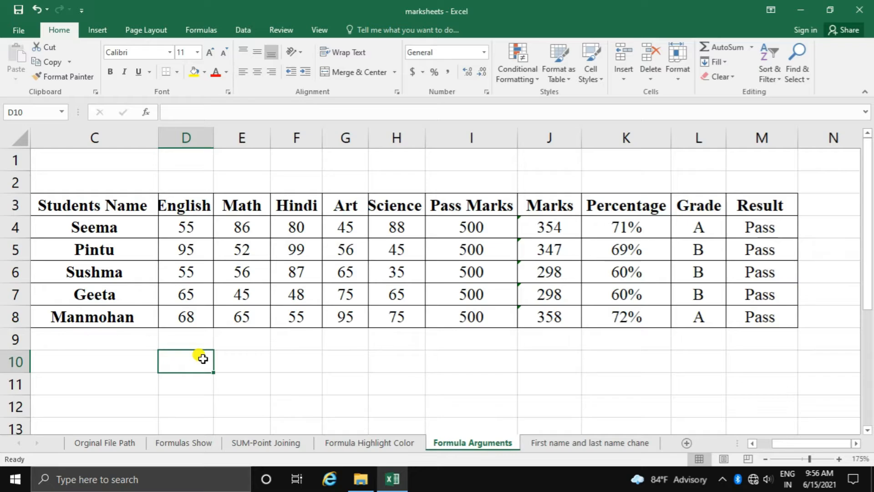
Step: Start a VLOOKUP formula in cell D10 of the Formula Arguments sheet and insert the function's argument names
text(=v)
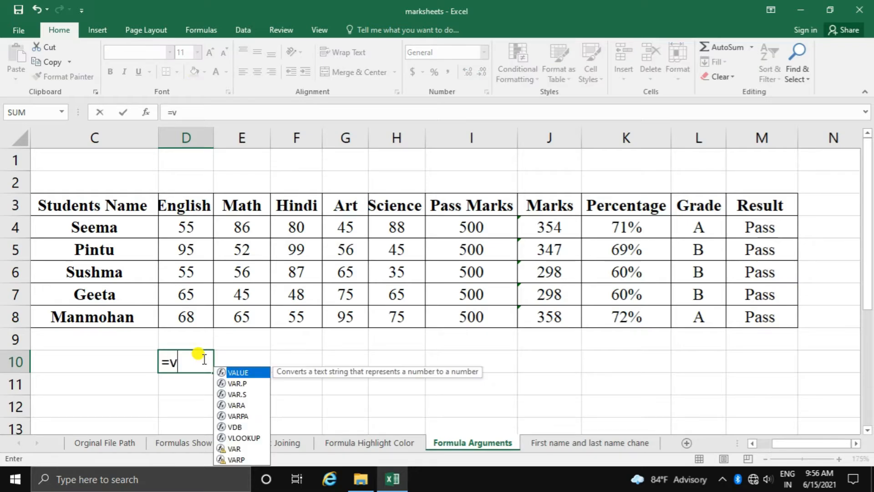
text(lookup)
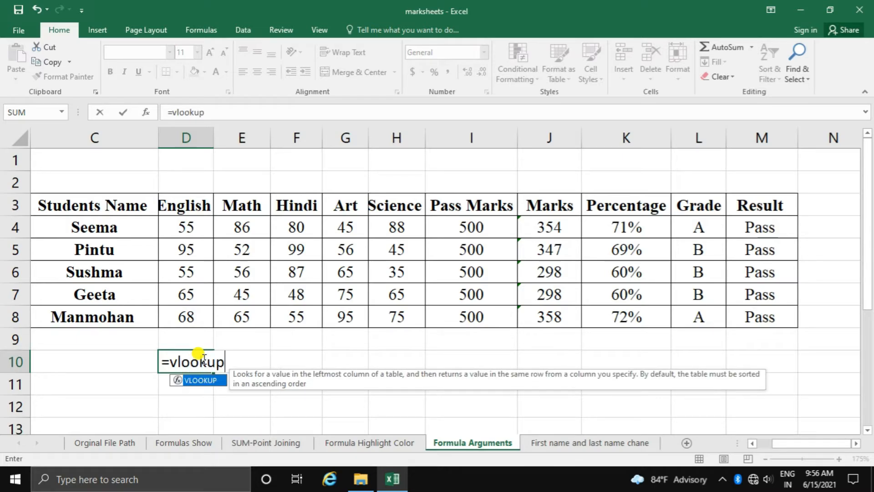
text(()
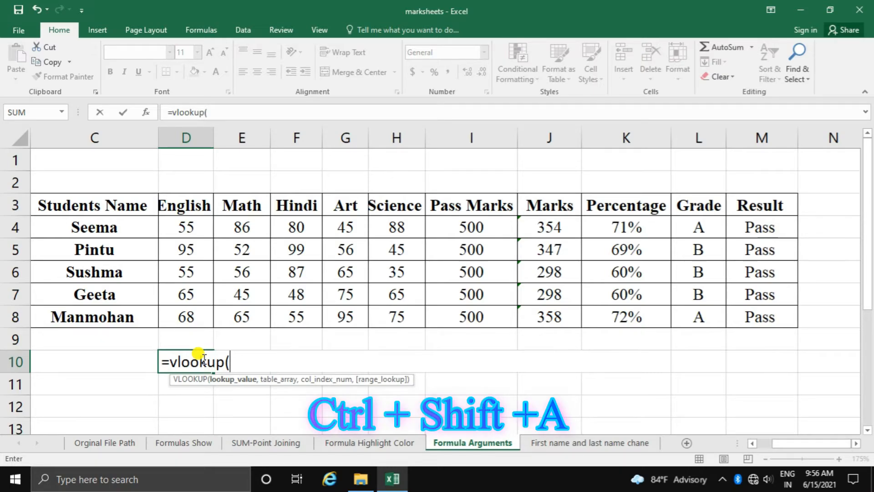
key(ctrl+shift+a)
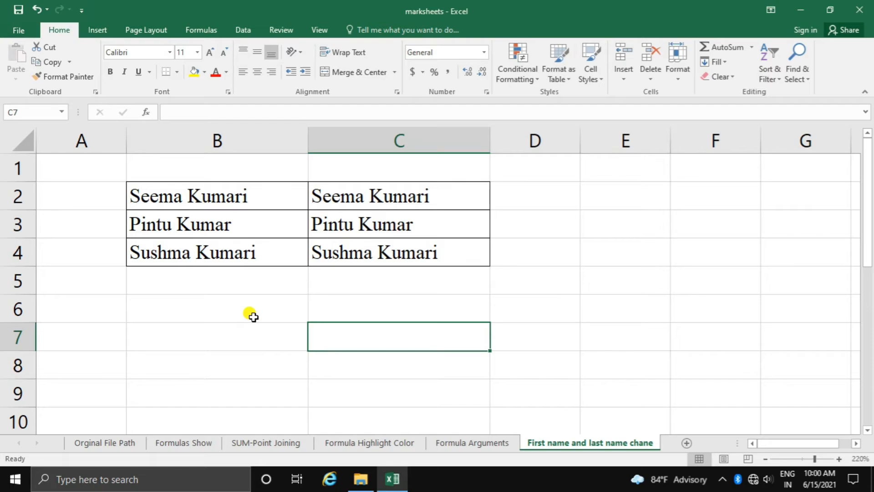
Step: Replace every space followed by * with nothing in B2:B4 so that only the first names are kept
click(266, 193)
drag(267, 243, 268, 246)
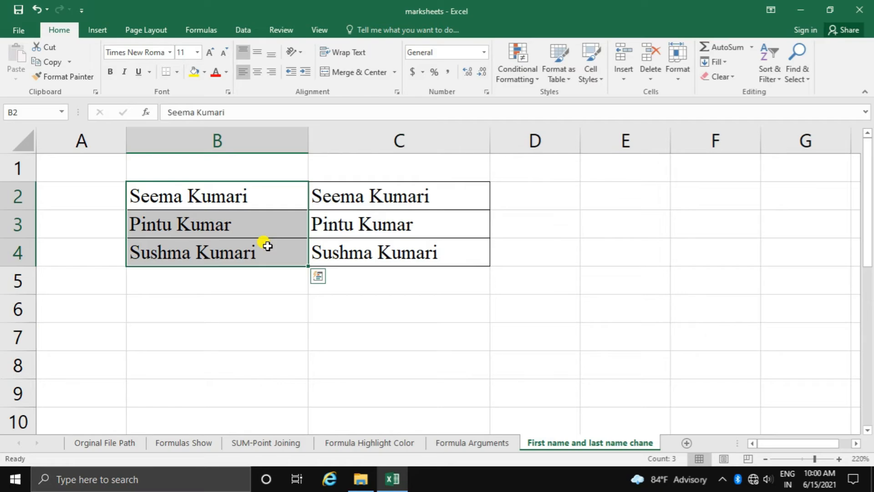
key(ctrl+f)
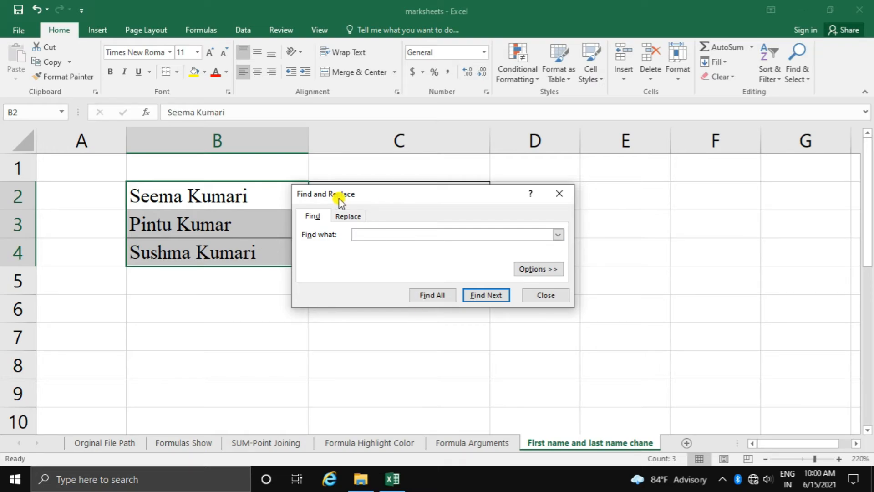
click(357, 217)
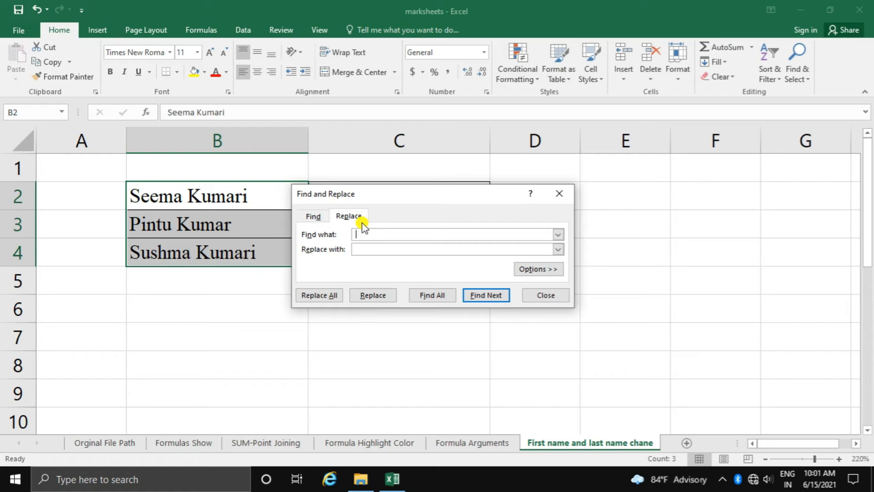
text(*)
click(331, 297)
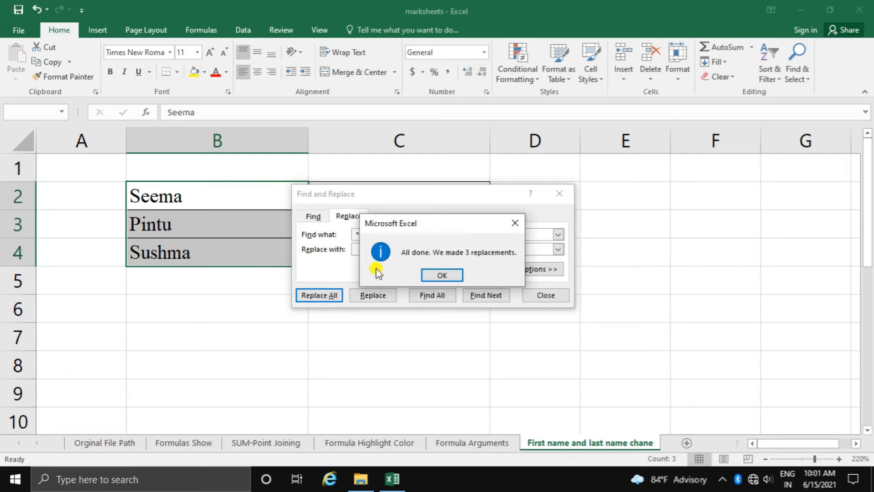
Step: Replace every * followed by a space with nothing in C2:C4 so that only the last names are kept
click(425, 274)
drag(429, 190, 580, 307)
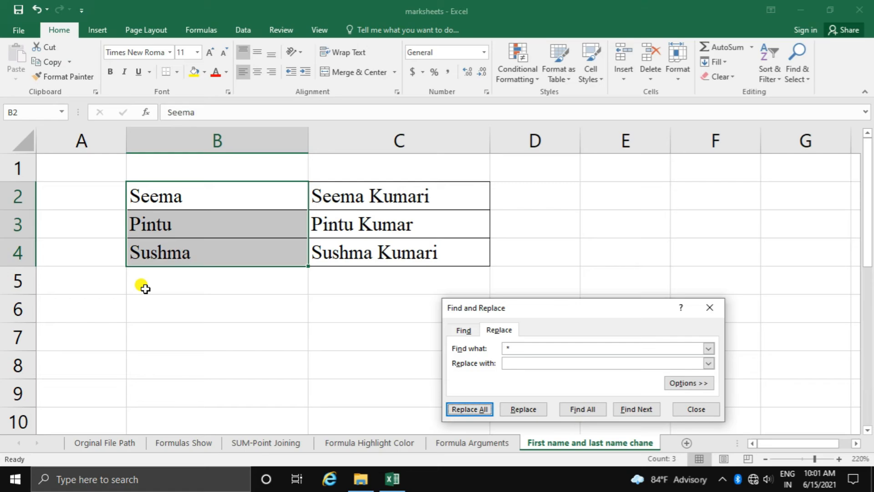
click(346, 216)
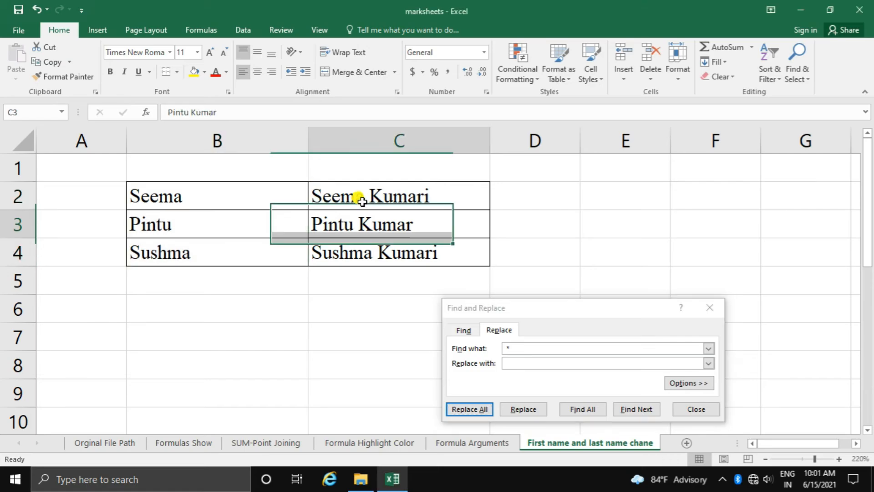
drag(361, 190, 365, 254)
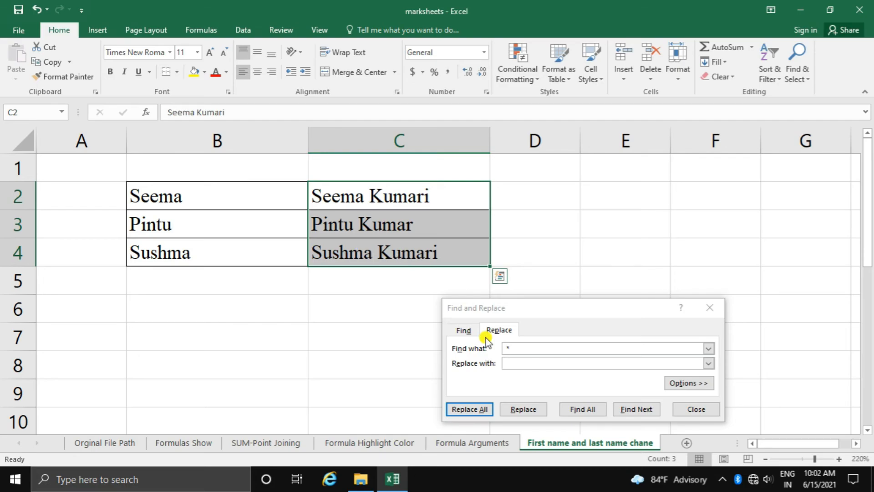
click(546, 349)
key(BackSpace)
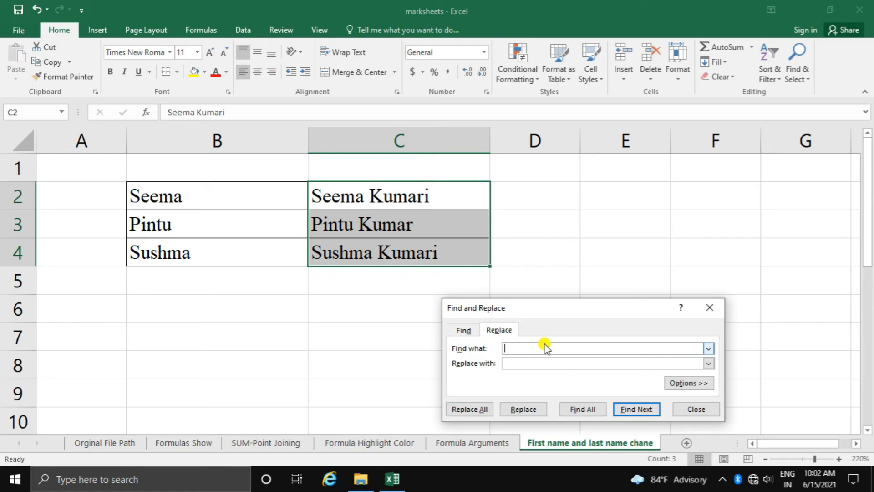
text(*)
click(463, 411)
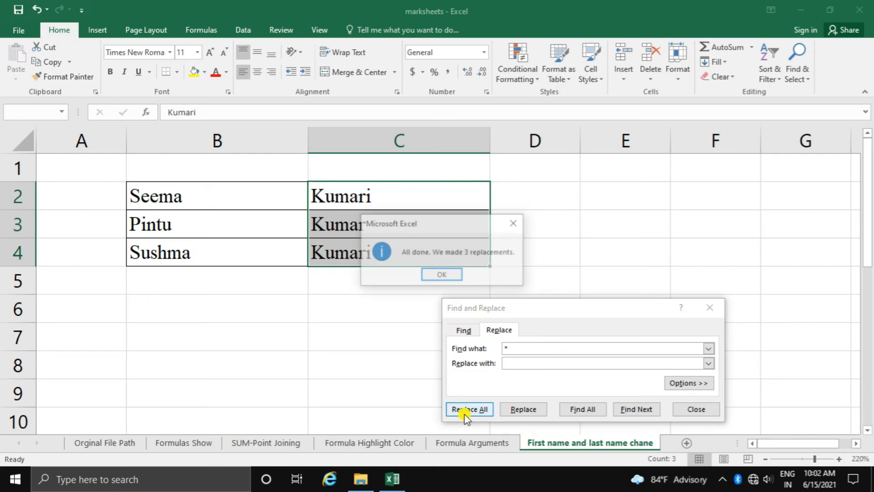
click(452, 275)
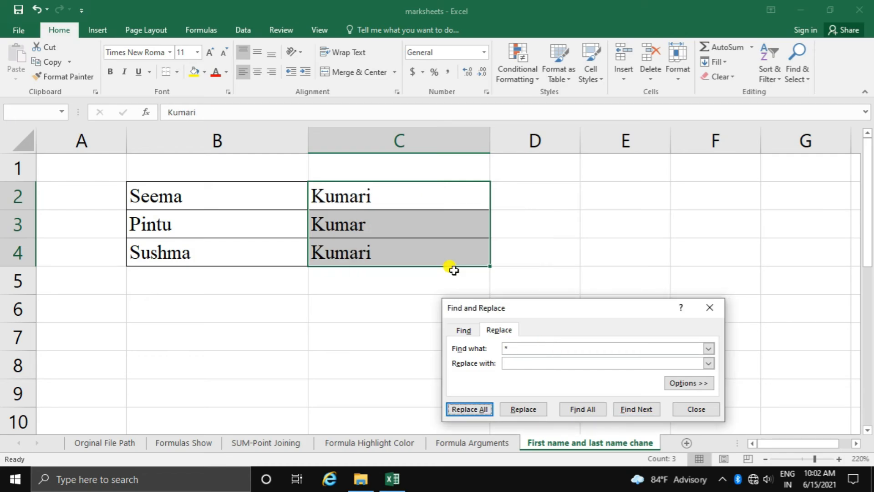